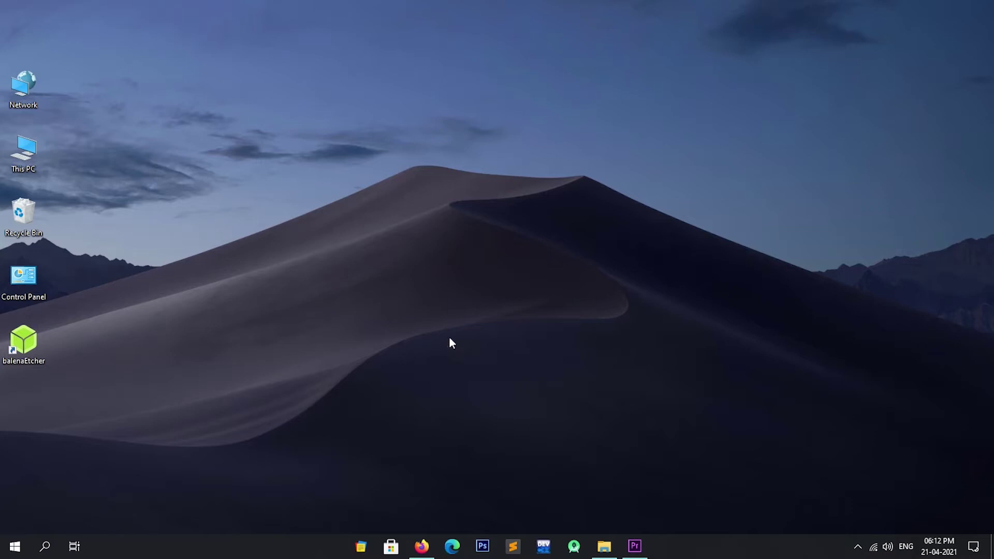
# Search Google in Firefox for 'bluestack 4 standalone installer'.
pyautogui.click(422, 544)
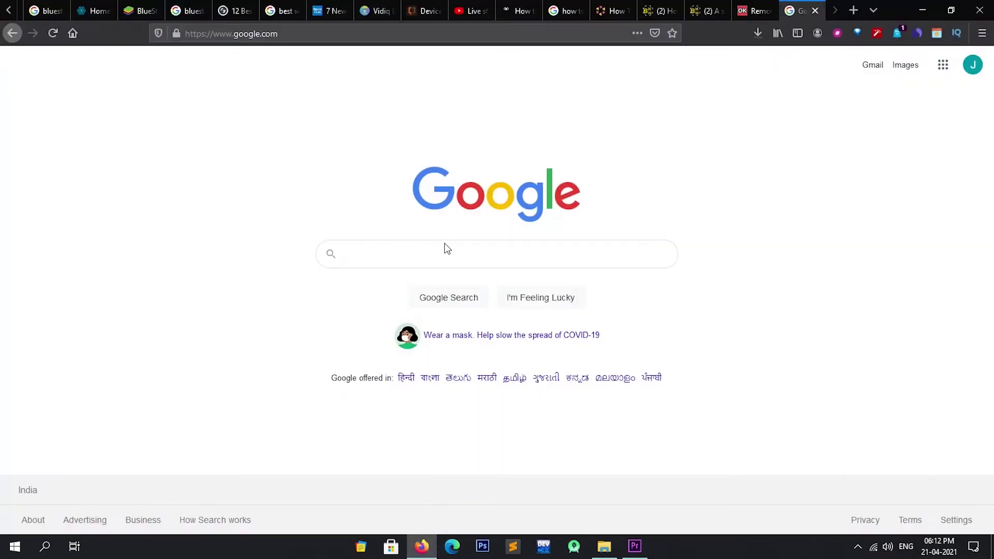
pyautogui.write('bl')
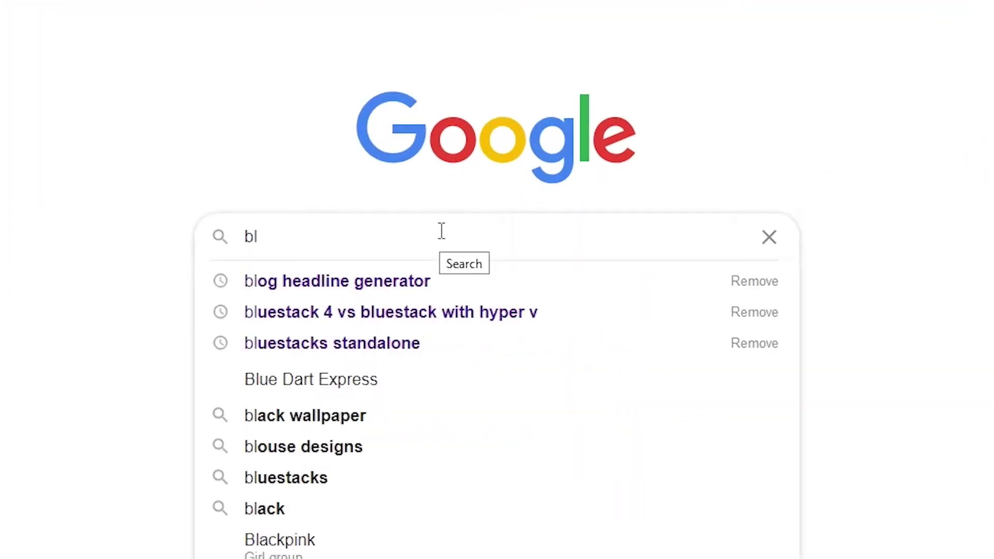
pyautogui.write('uestack ')
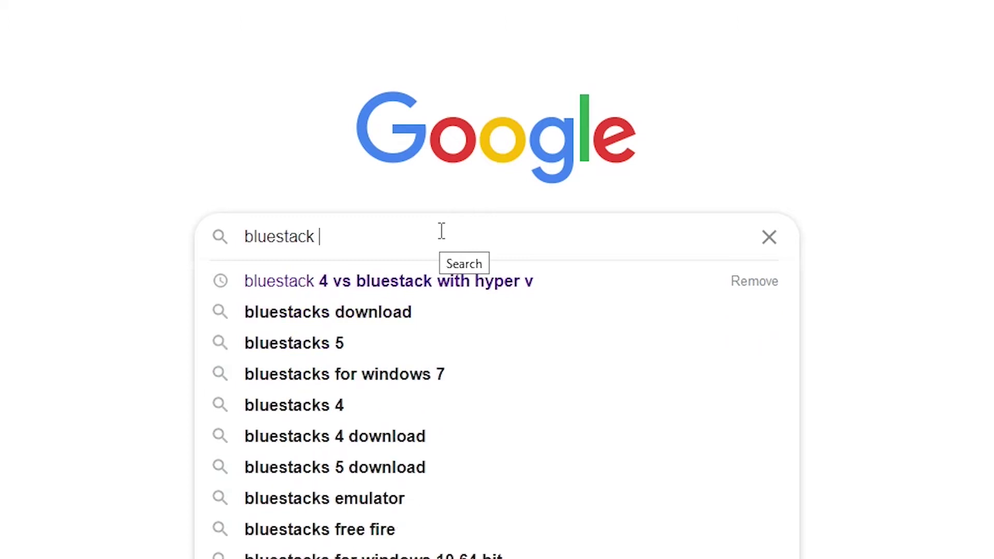
pyautogui.write('4 st')
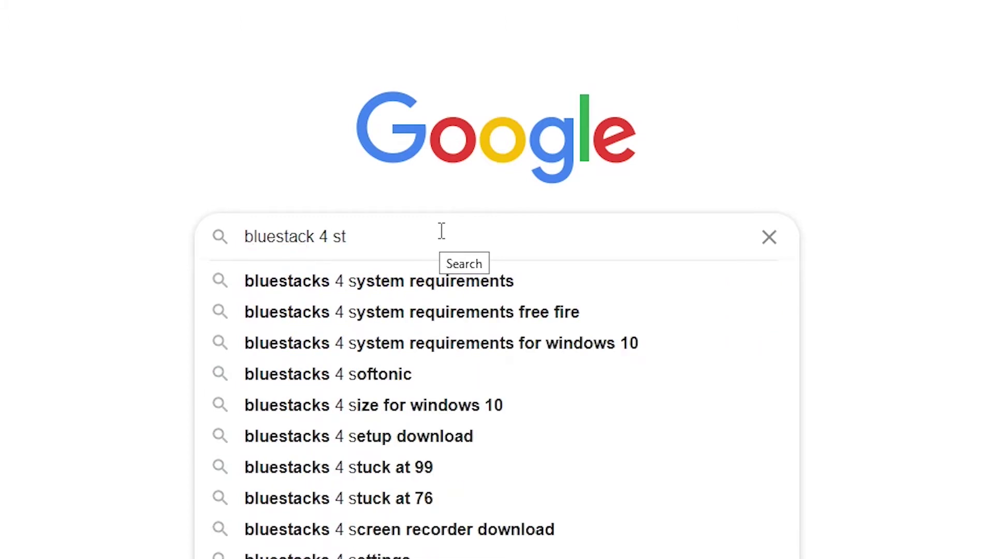
pyautogui.write('and')
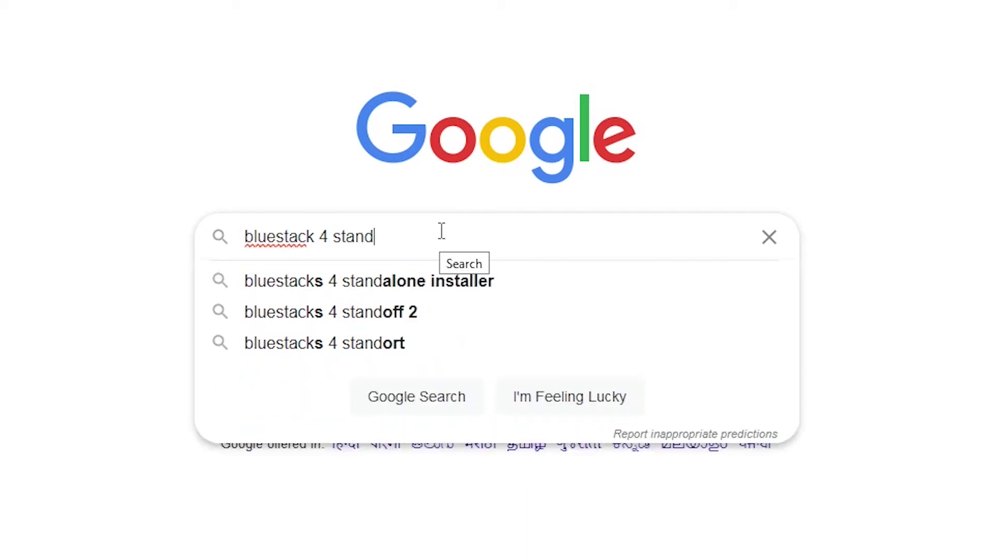
pyautogui.write('alone ins')
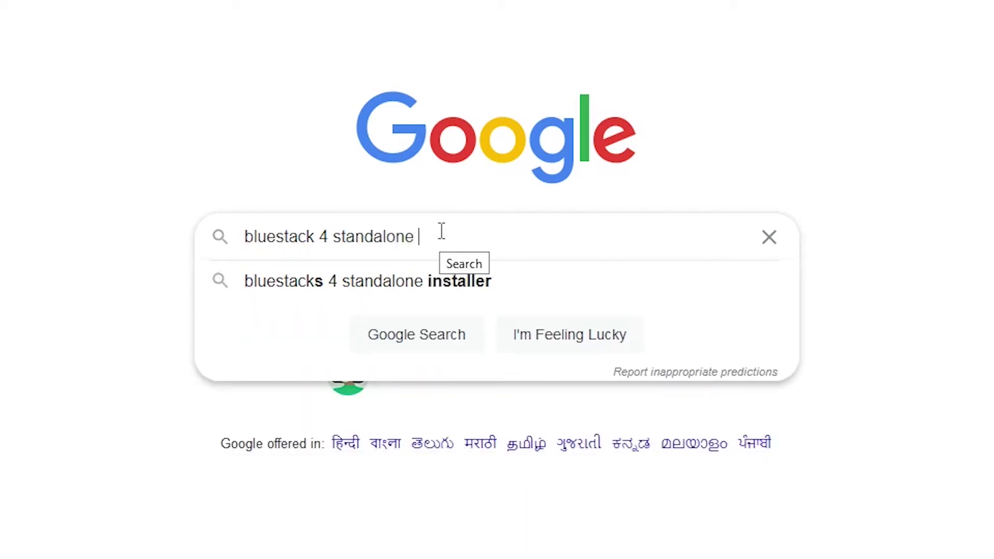
pyautogui.write('taller')
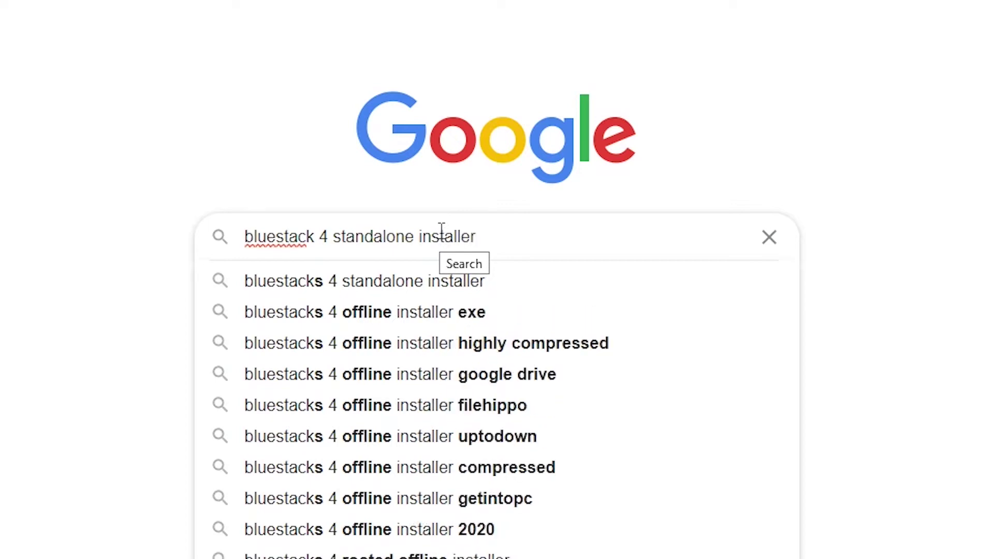
pyautogui.press('Return')
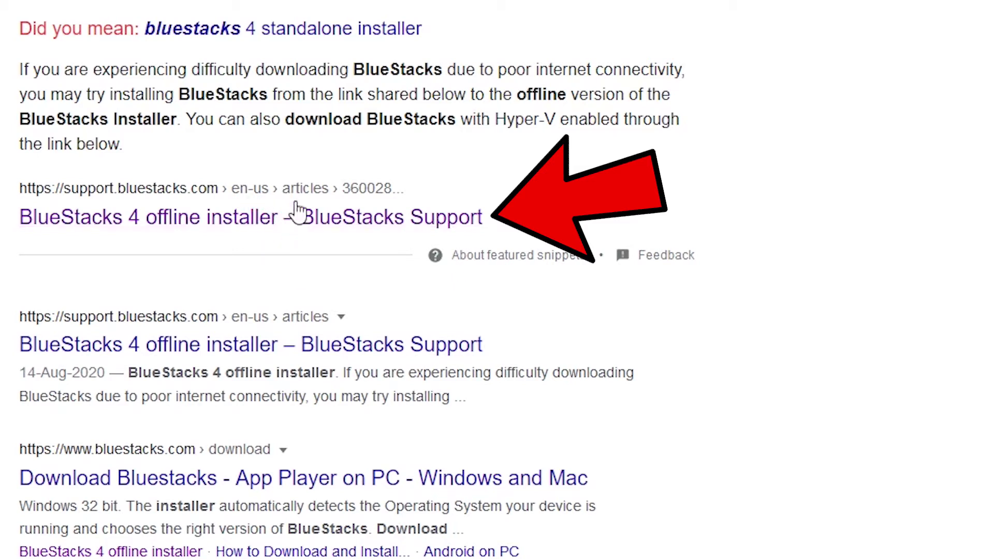
# Open the BlueStacks 4 offline installer article and save the BlueStacks with Hyper-V installer.
pyautogui.click(324, 228)
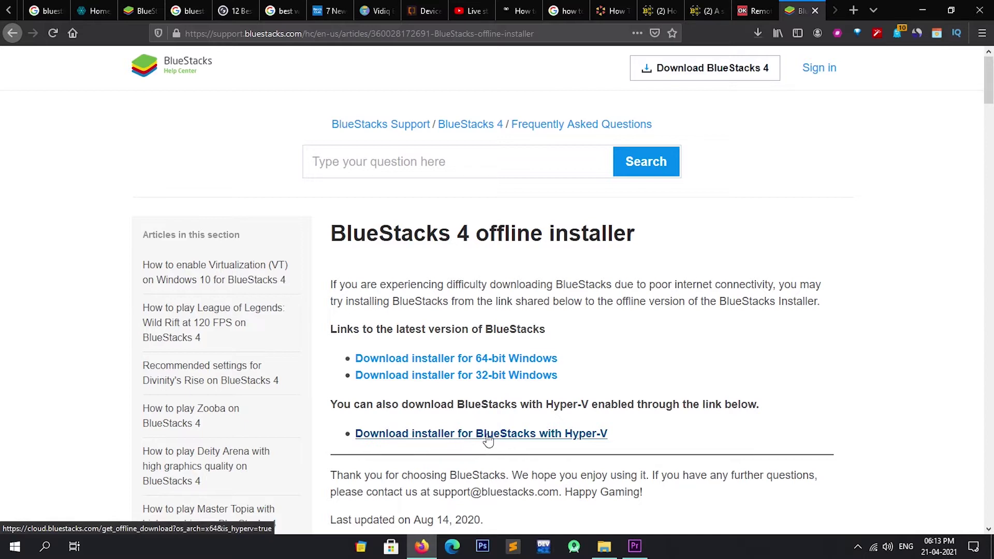
pyautogui.click(598, 438)
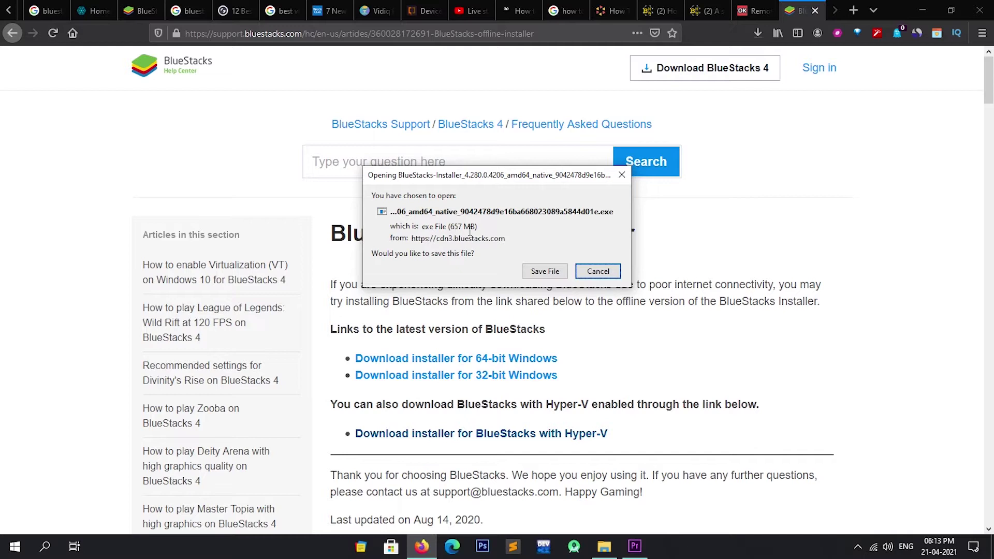
pyautogui.click(542, 272)
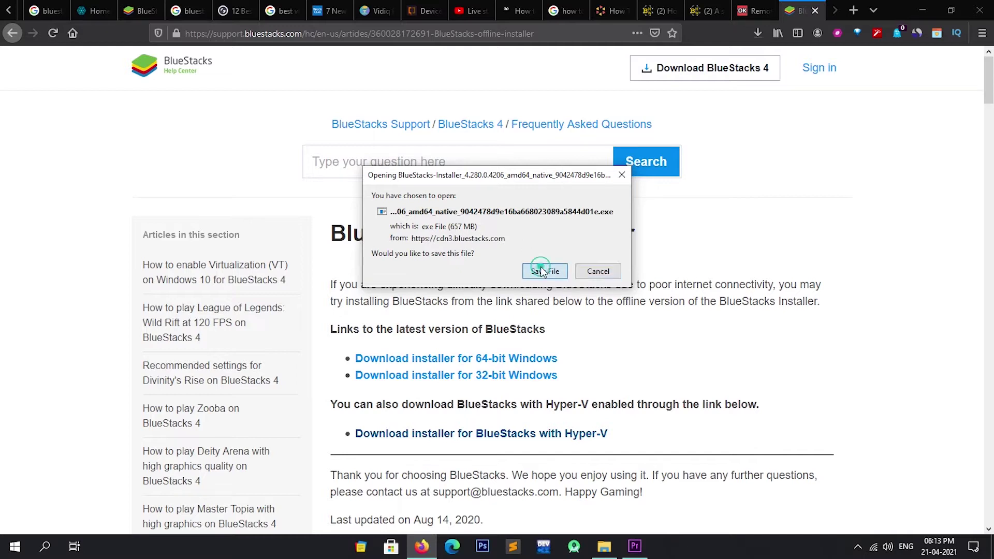
# Confirm the download, then run the BlueStacks installer .exe from the Downloads folder.
pyautogui.click(756, 33)
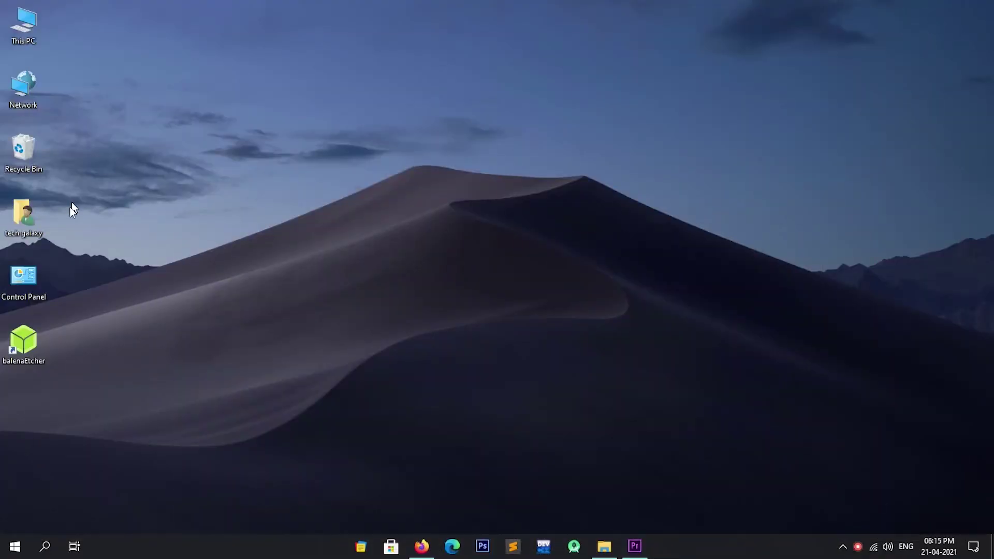
pyautogui.doubleClick(33, 215)
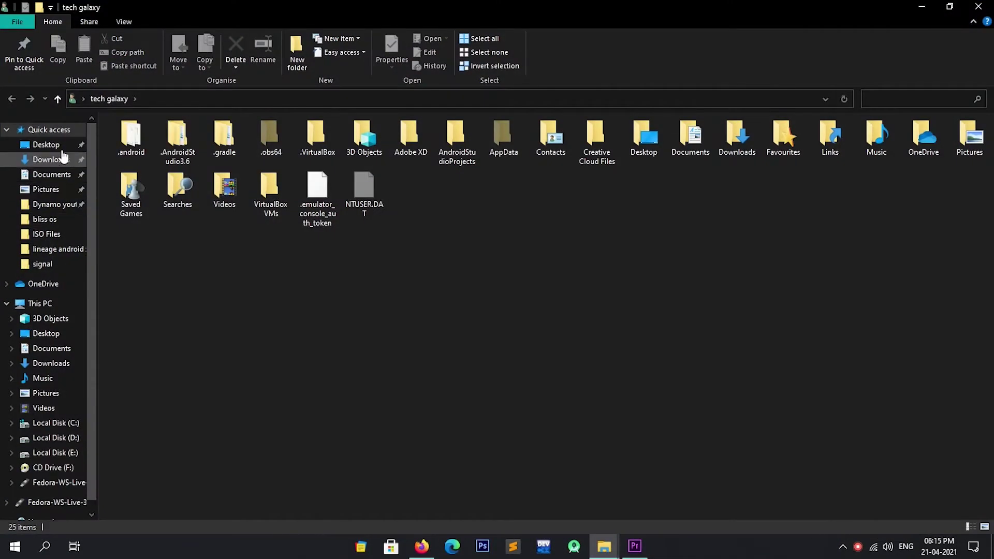
pyautogui.click(57, 159)
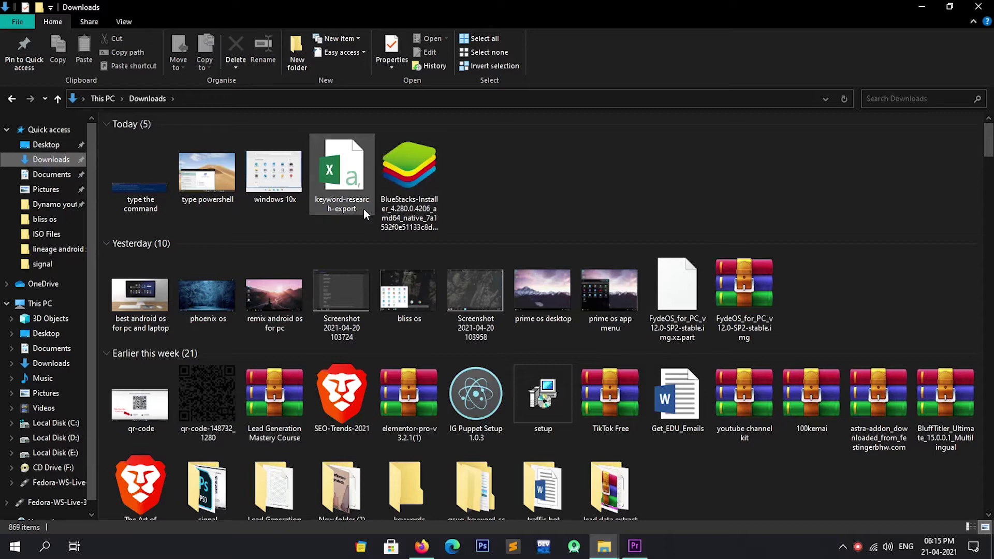
pyautogui.doubleClick(421, 224)
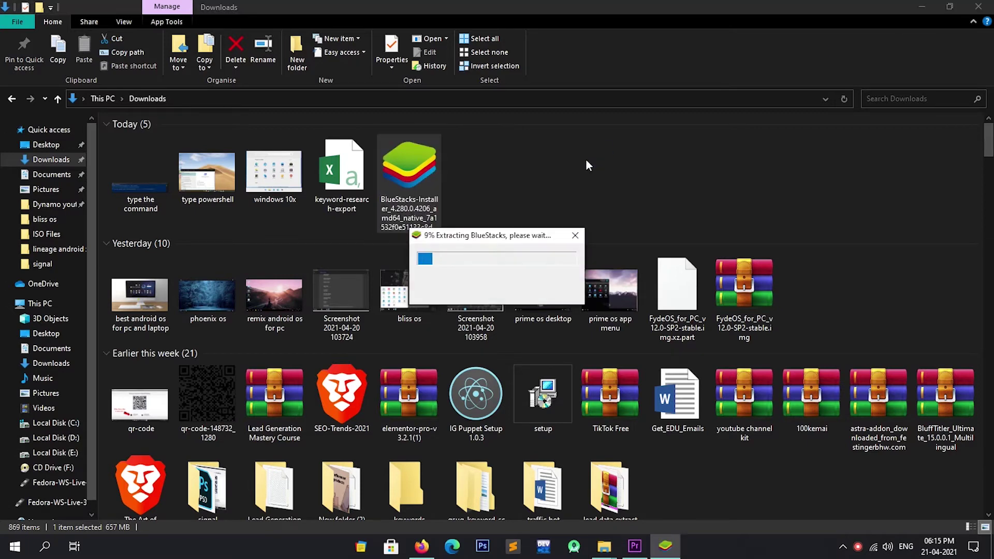
# Install BlueStacks 4 with the software license accepted and let setup run to 100%.
pyautogui.press('super+d')
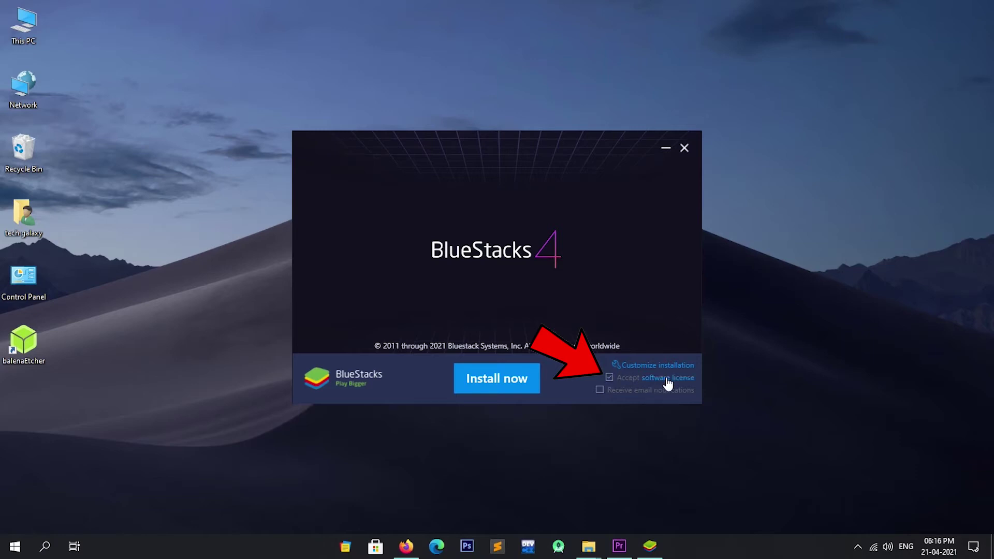
pyautogui.click(493, 386)
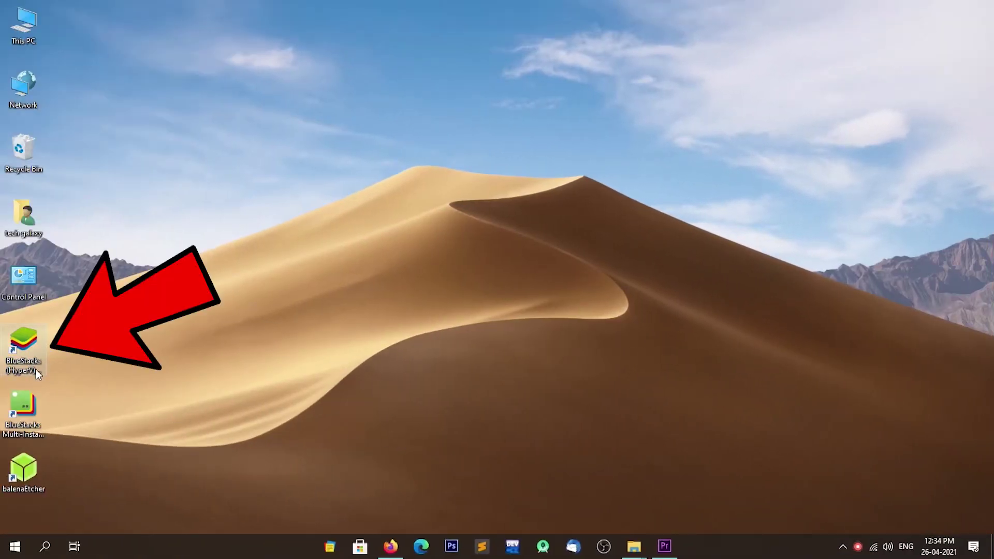
# Launch the BlueStacks (HyperV) desktop shortcut and grant its additional permissions.
pyautogui.doubleClick(36, 369)
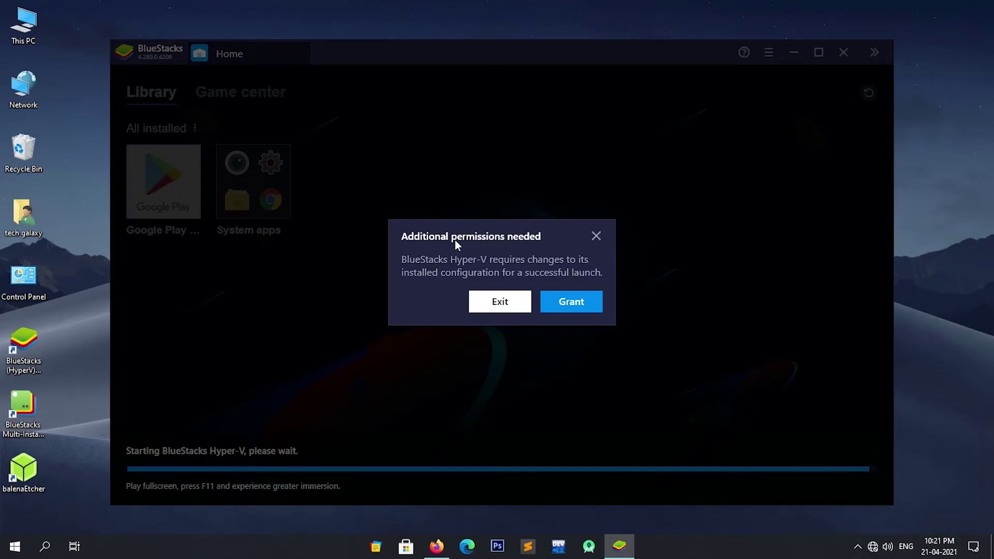
pyautogui.click(569, 304)
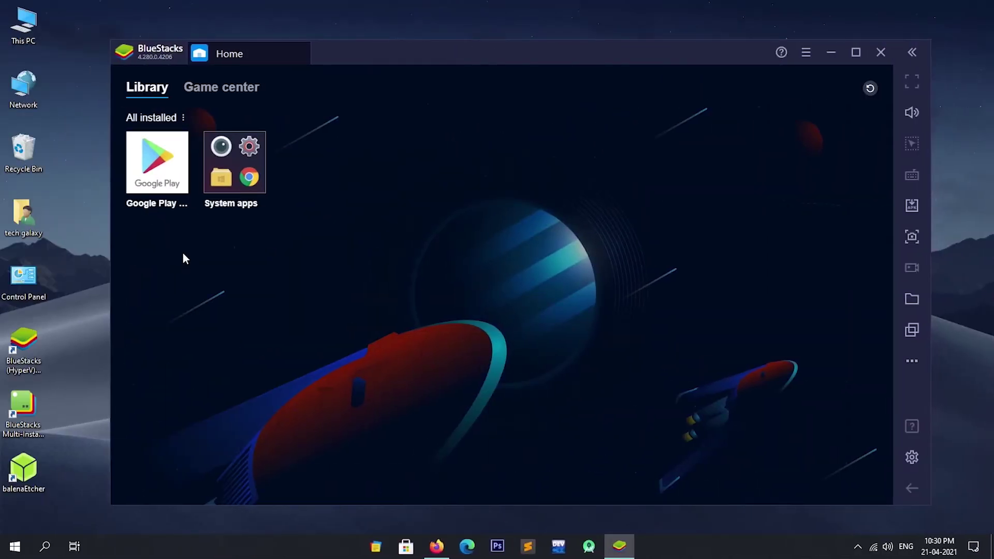
pyautogui.click(156, 226)
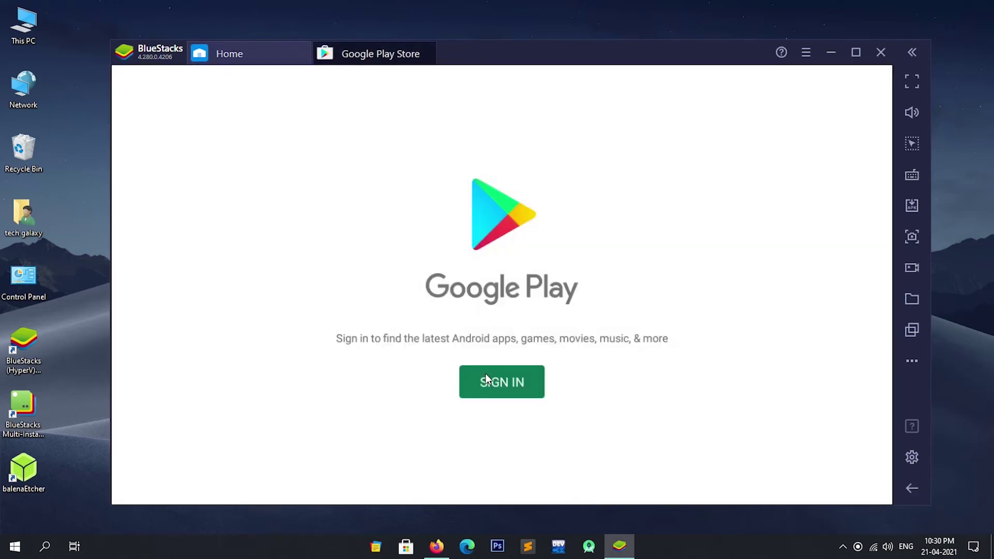
pyautogui.click(486, 378)
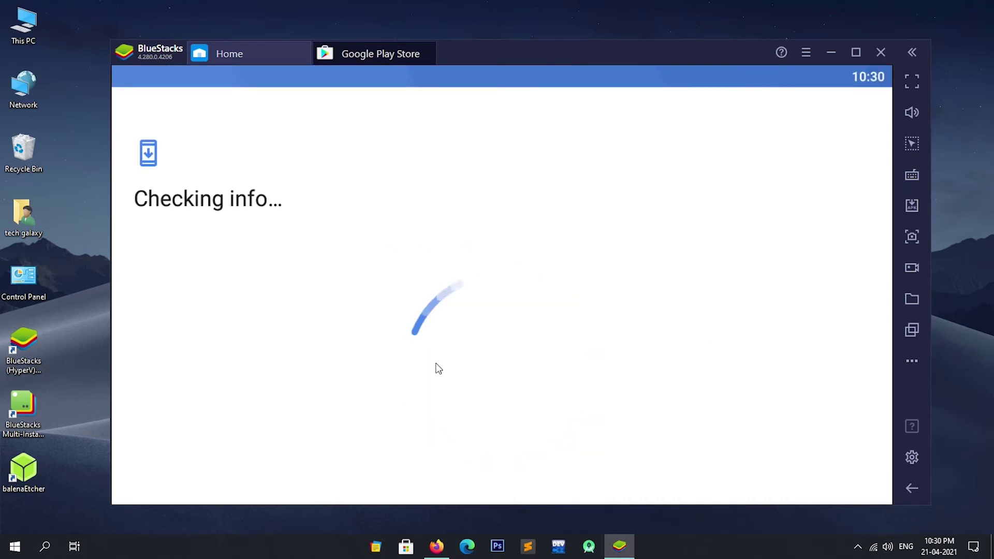
pyautogui.click(431, 46)
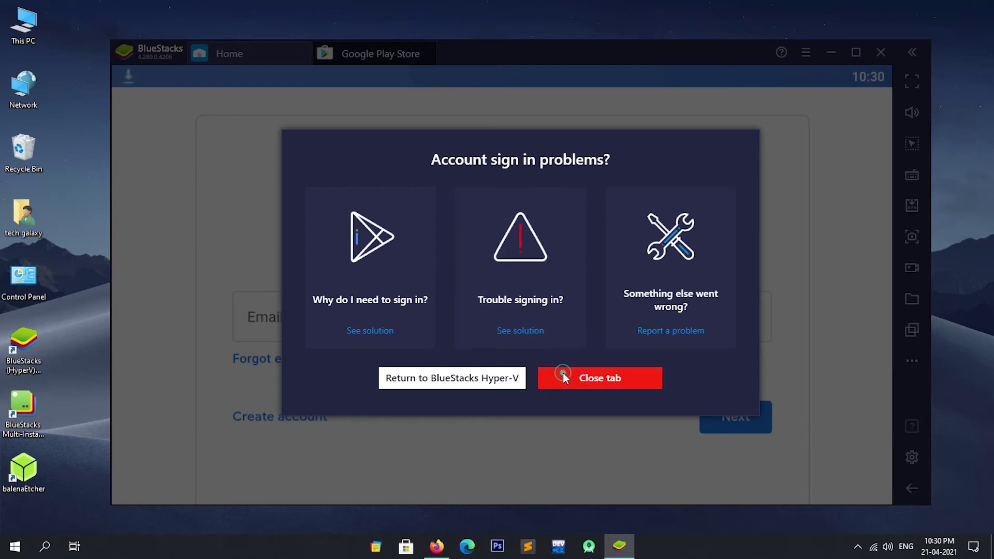
pyautogui.click(567, 376)
# Open Android Settings from System apps, scroll through its sections, then close it.
pyautogui.click(236, 163)
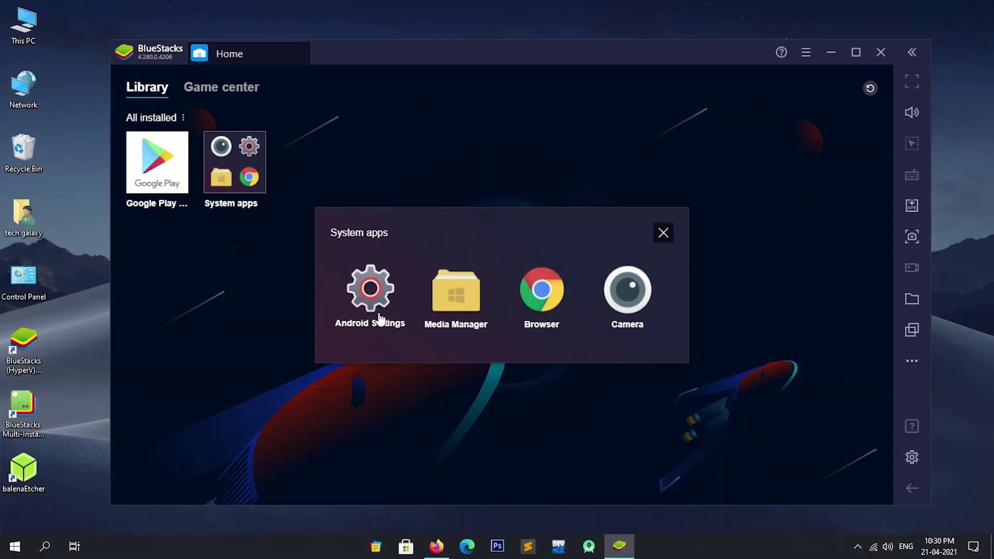
pyautogui.click(374, 320)
pyautogui.scroll(-5, 344, 204)
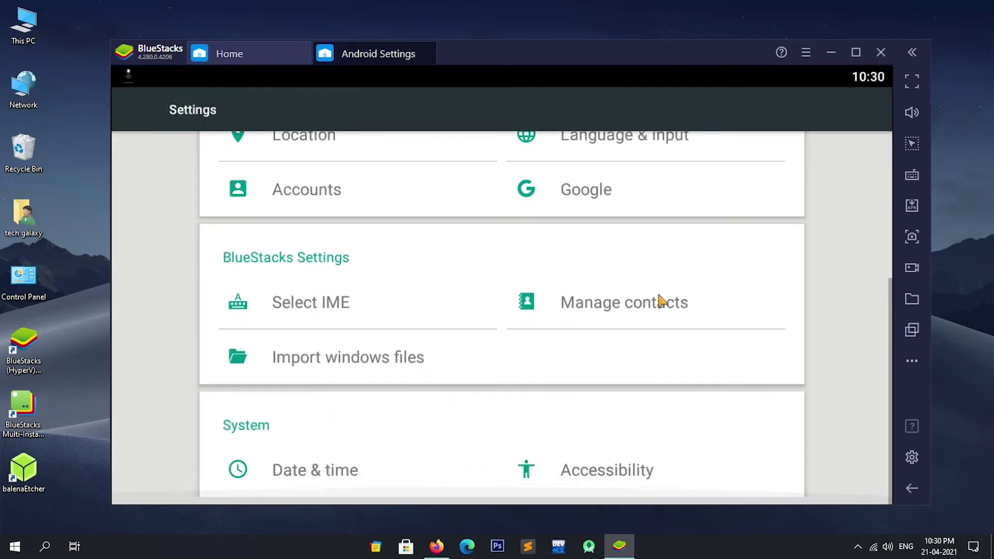
pyautogui.scroll(1, 362, 431)
pyautogui.scroll(2, 383, 417)
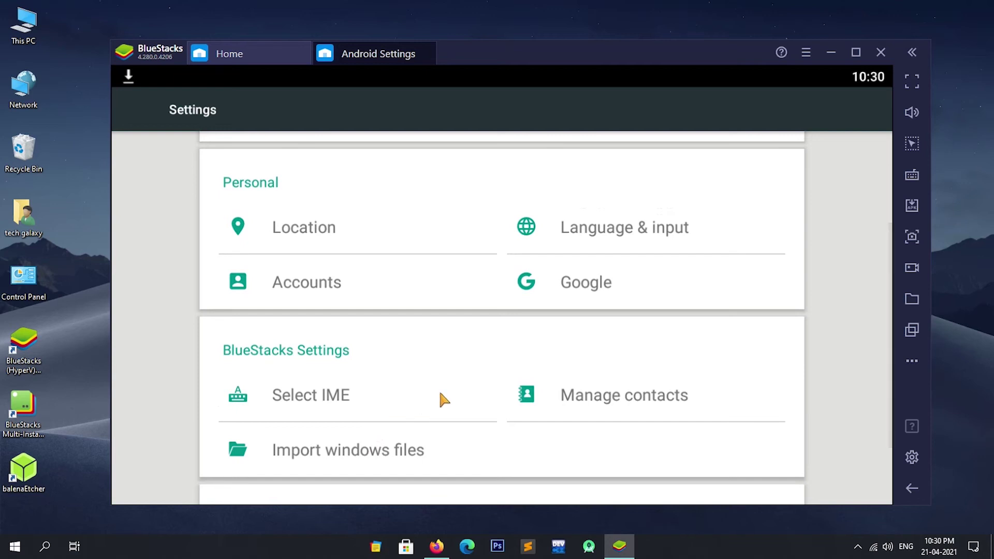
pyautogui.scroll(5, 440, 400)
pyautogui.scroll(-5, 453, 341)
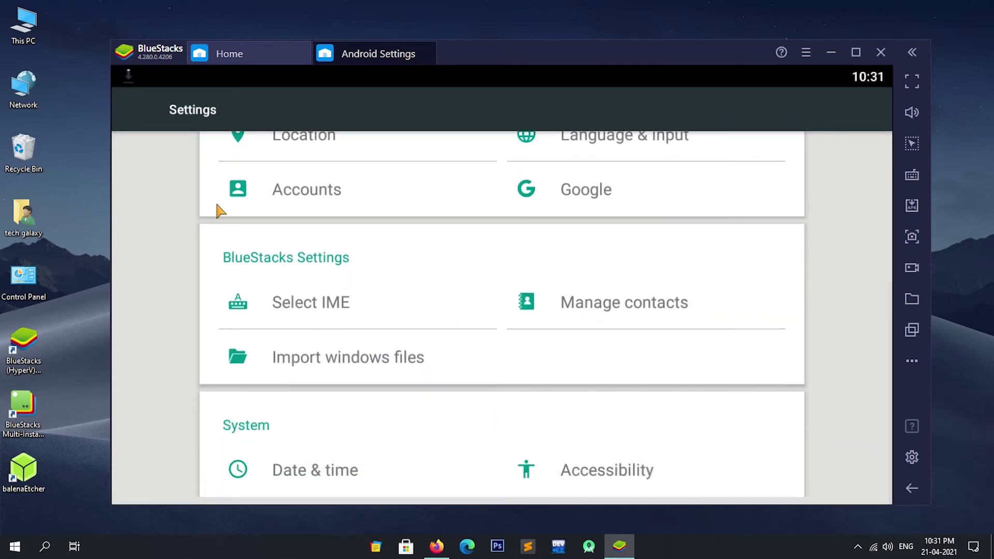
pyautogui.click(431, 47)
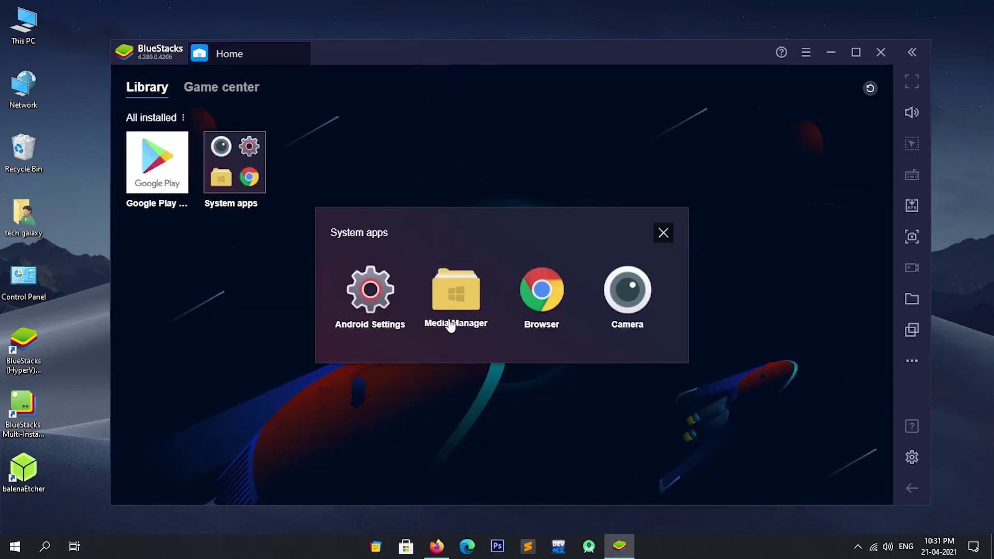
# Open and close Media Manager, then launch the Browser app from System apps.
pyautogui.click(462, 310)
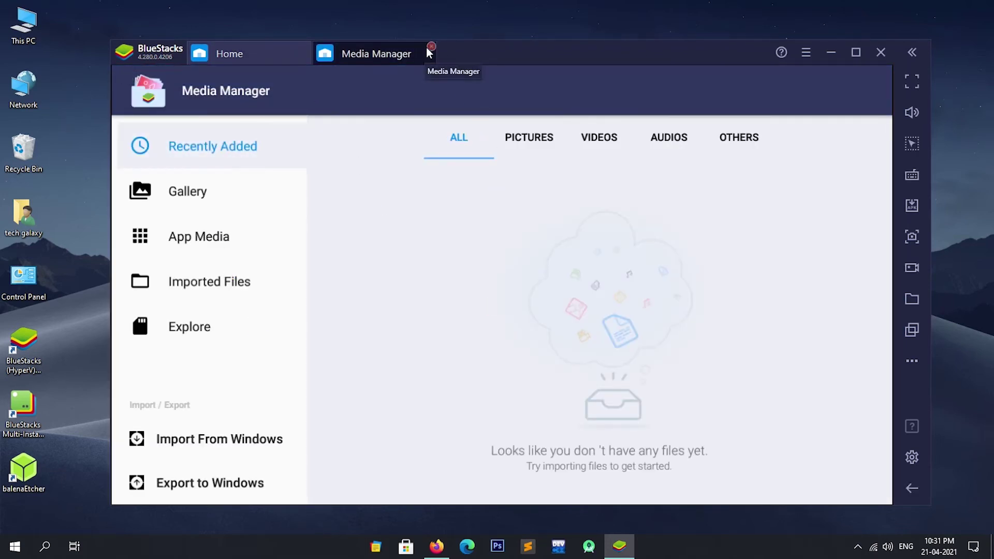
pyautogui.click(432, 48)
pyautogui.click(545, 300)
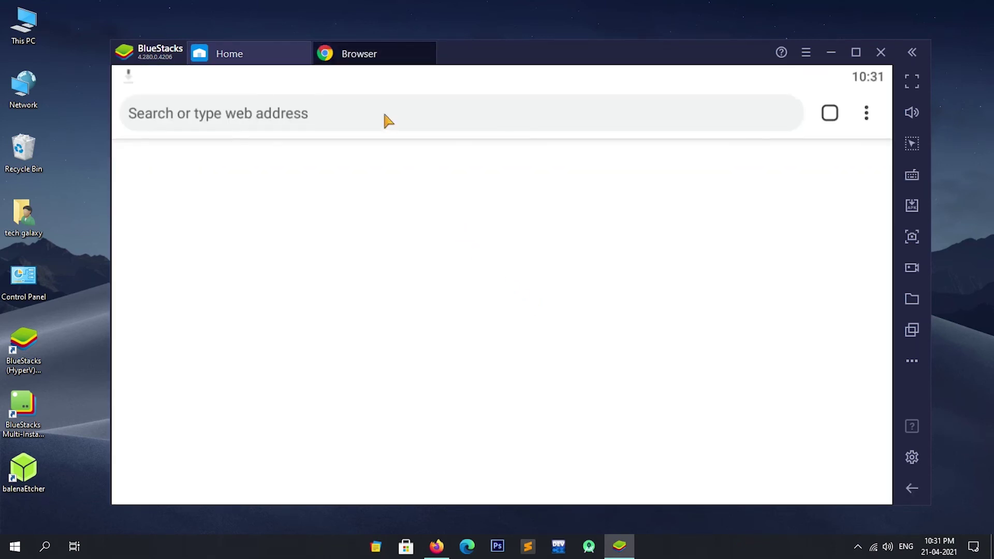
# Go to youtube.com in the BlueStacks Browser.
pyautogui.click(396, 300)
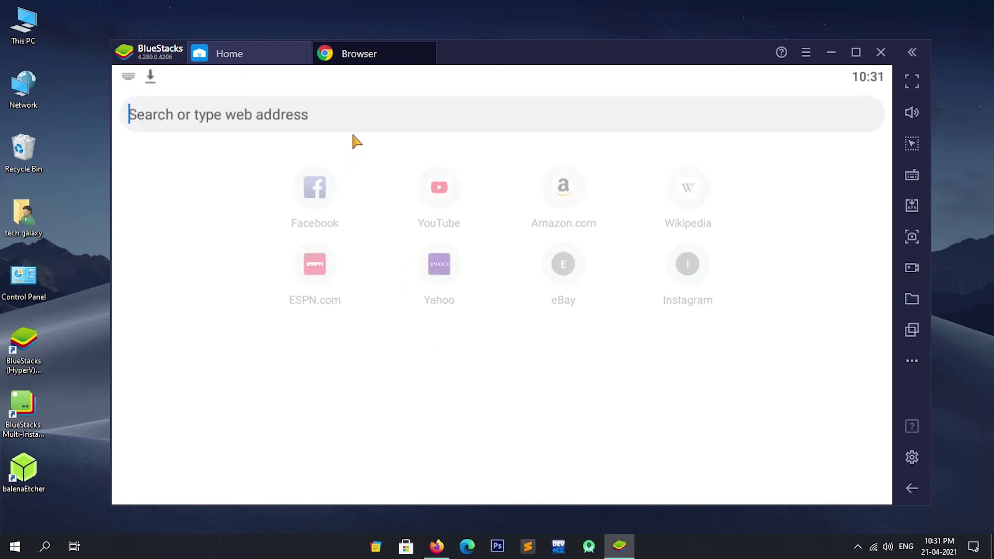
pyautogui.write('technical junaid')
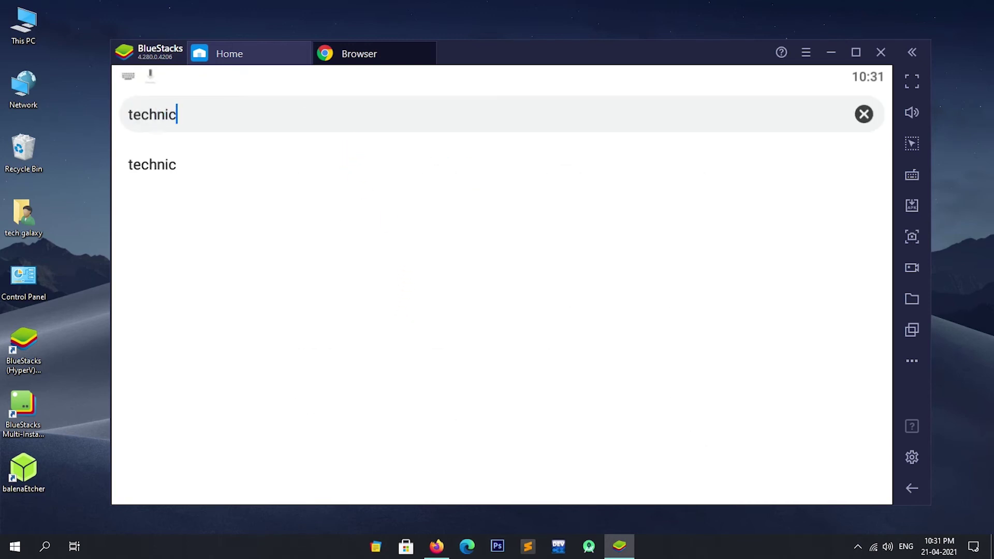
pyautogui.hotkey('ctrl', 'a')
pyautogui.press('BackSpace')
pyautogui.write('youtube.com')
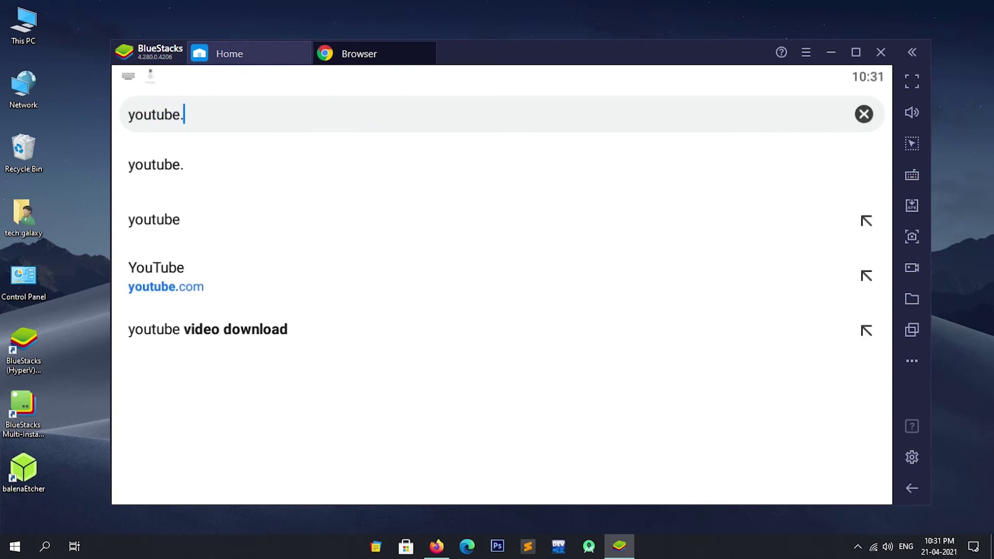
pyautogui.press('Return')
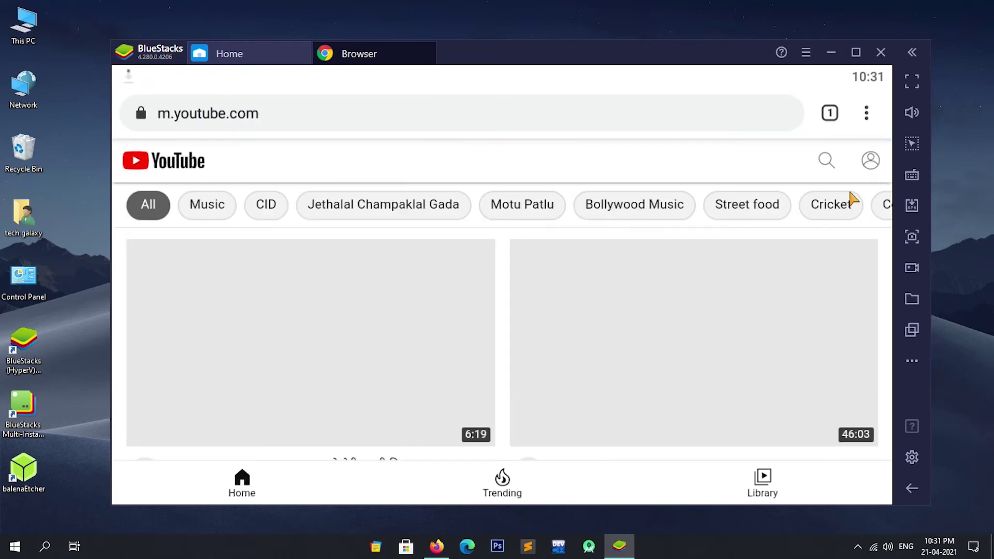
# Search YouTube for 'technical junaid' and open the channel's page with its uploads.
pyautogui.click(827, 161)
pyautogui.write('technical junaid')
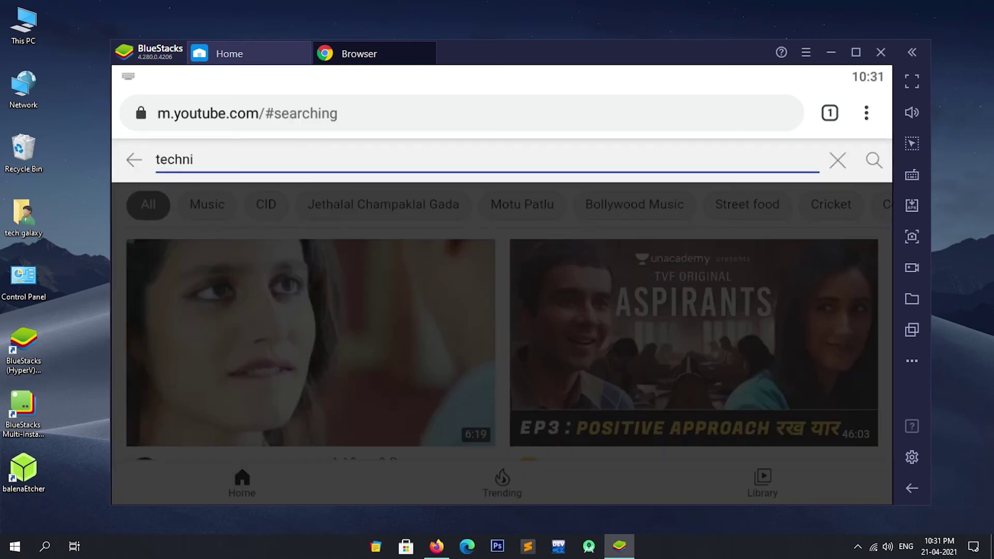
pyautogui.press('Return')
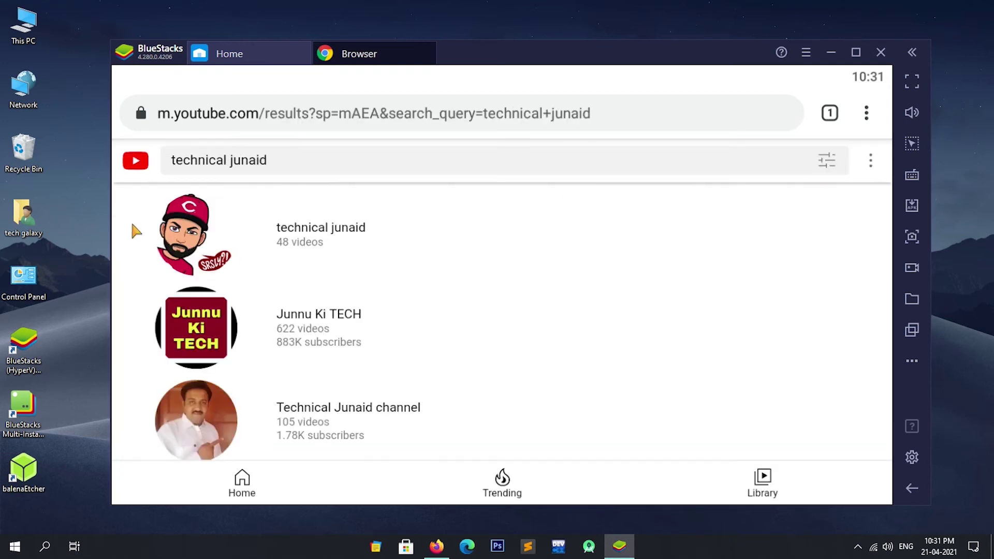
pyautogui.click(240, 238)
pyautogui.scroll(-5, 444, 253)
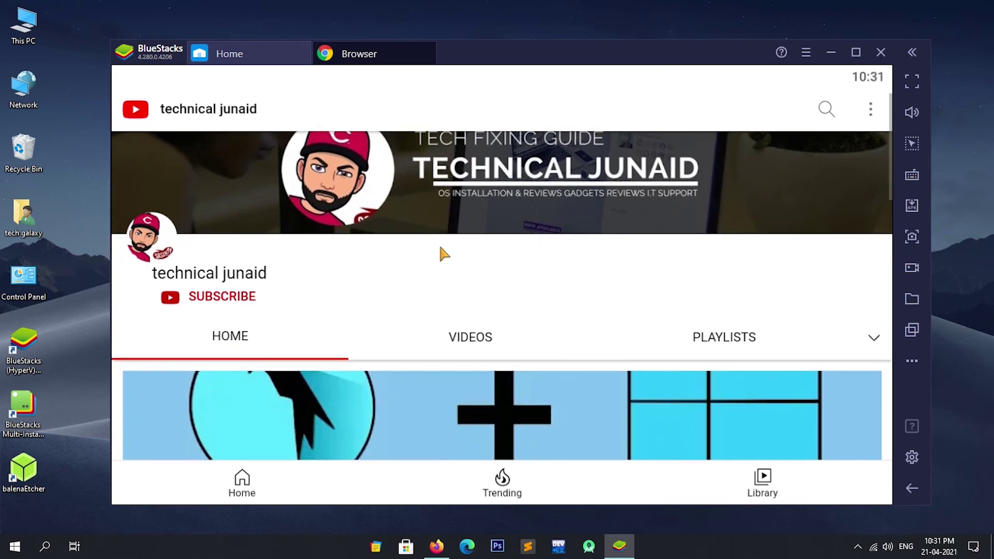
pyautogui.scroll(4, 406, 233)
pyautogui.scroll(-6, 409, 252)
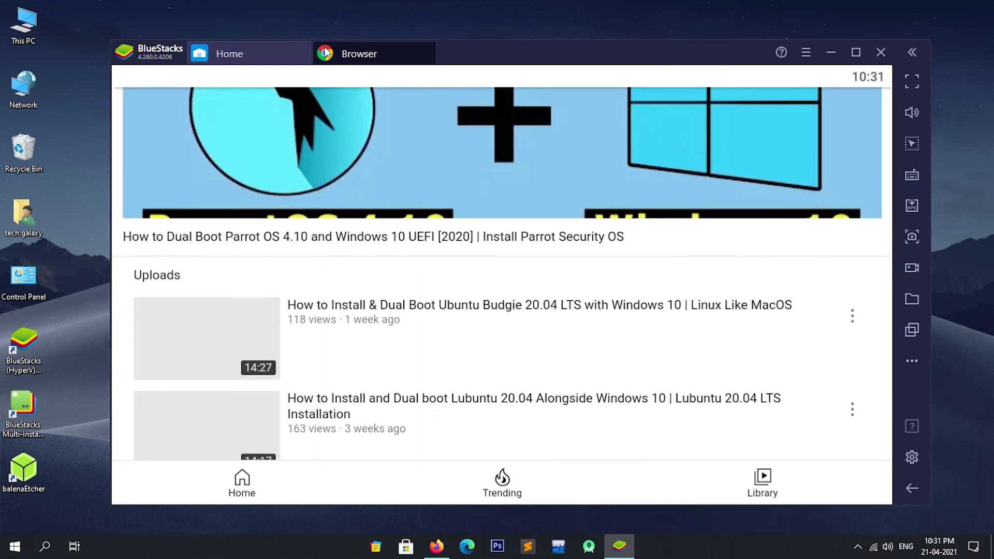
pyautogui.click(426, 48)
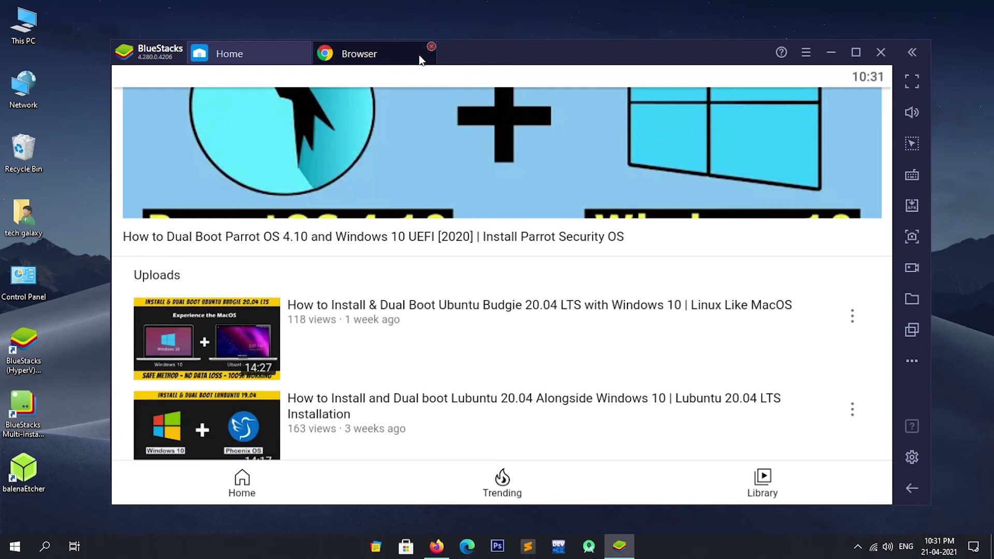
# Close the Browser and System apps, then bring up BlueStacks settings on the Engine page.
pyautogui.click(433, 46)
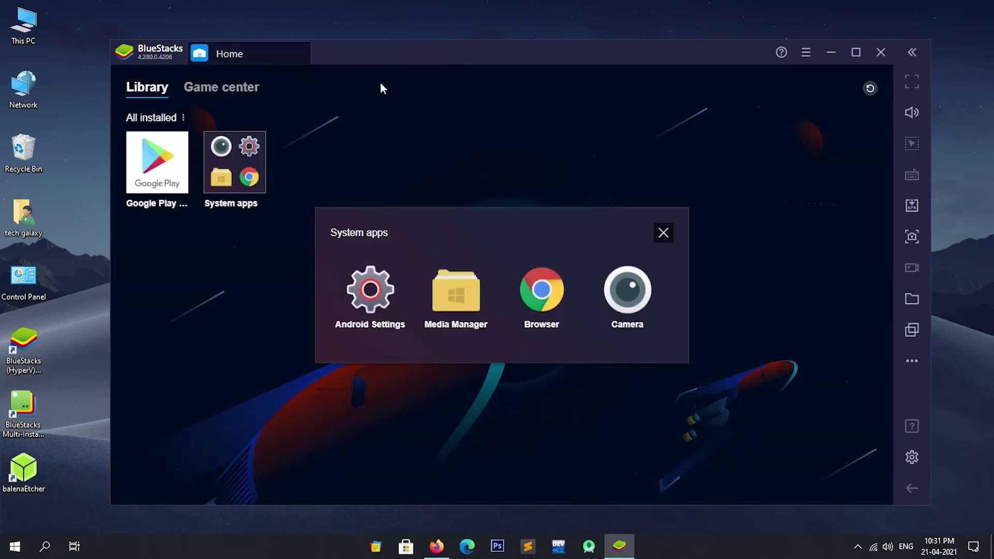
pyautogui.click(334, 150)
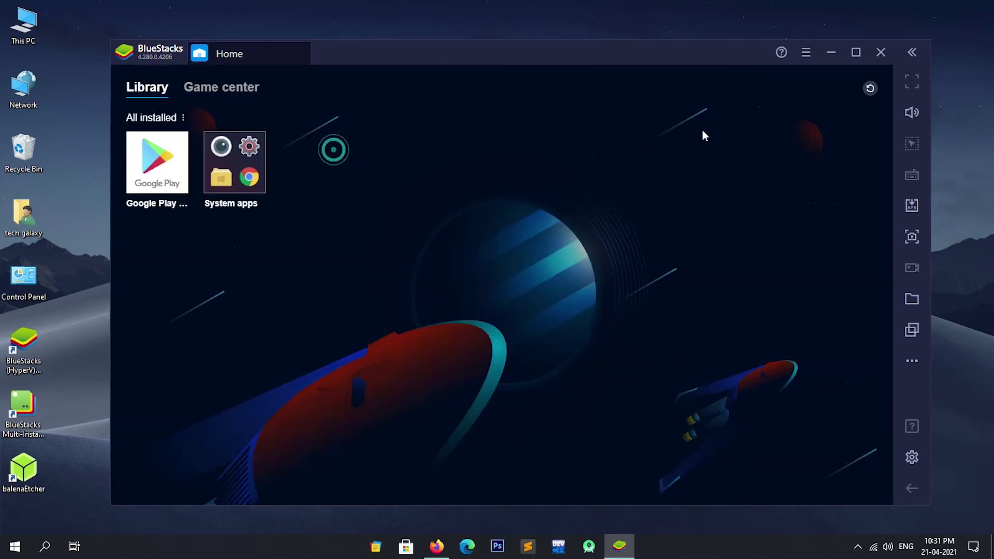
pyautogui.click(906, 459)
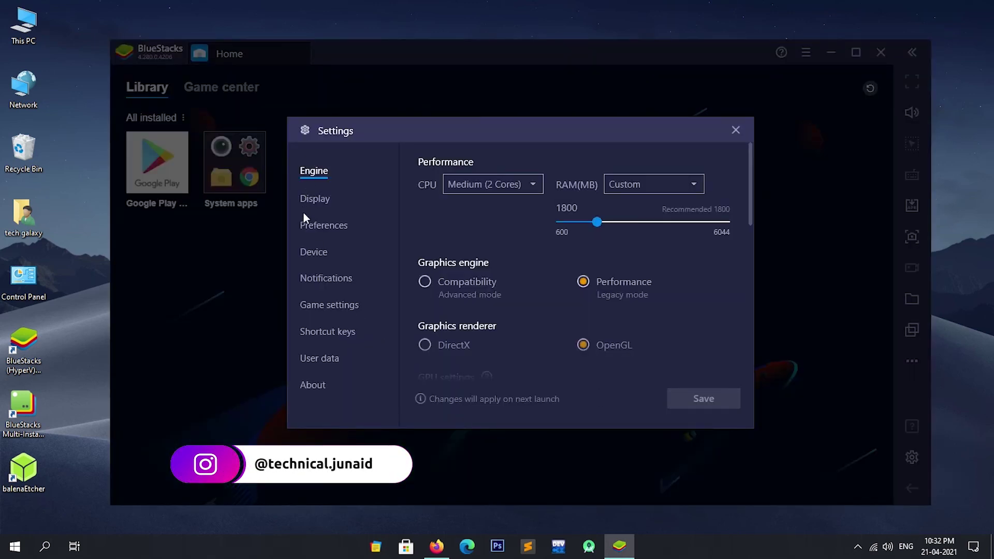
# View the Display, Preferences, Device, Notifications, Game and Shortcut keys pages, then close settings.
pyautogui.click(324, 196)
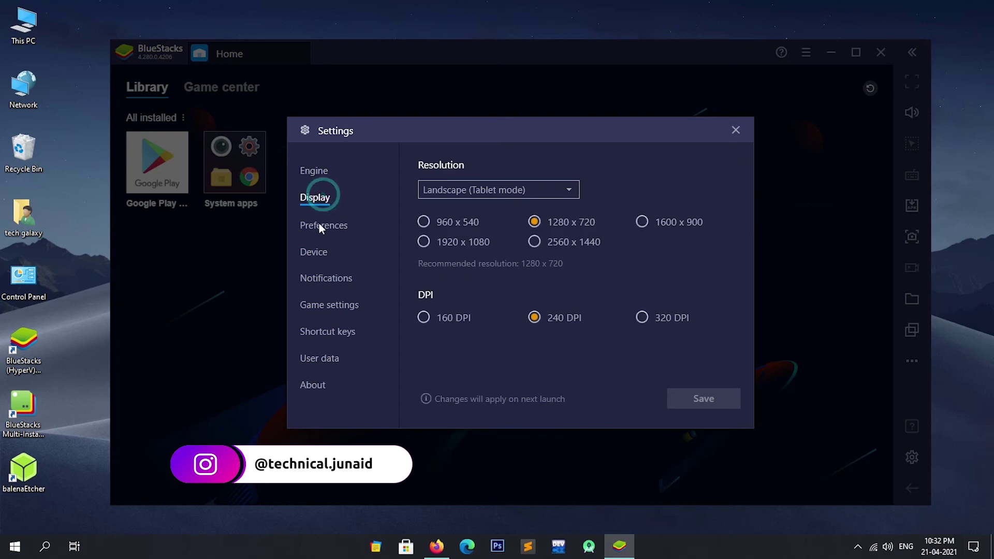
pyautogui.click(326, 223)
pyautogui.click(312, 250)
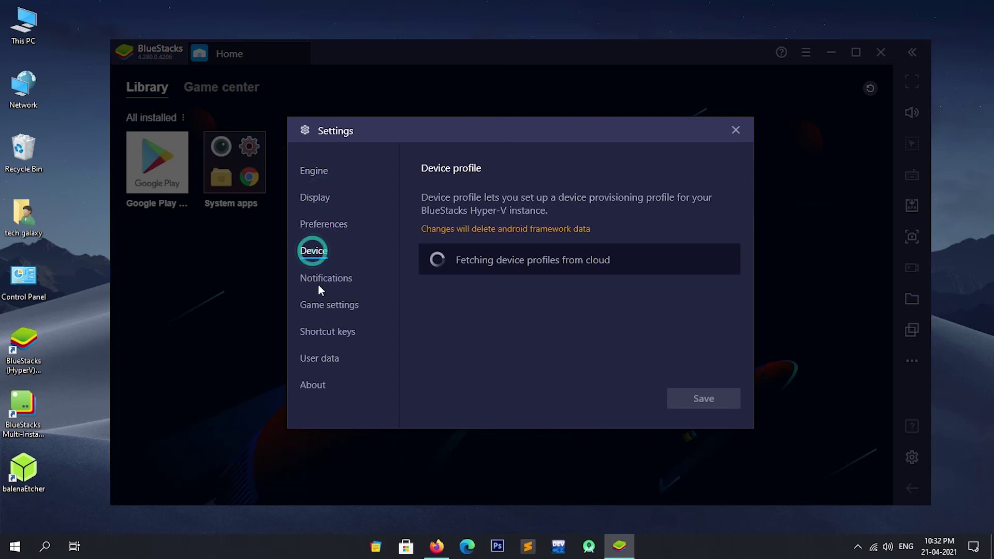
pyautogui.click(317, 280)
pyautogui.click(318, 310)
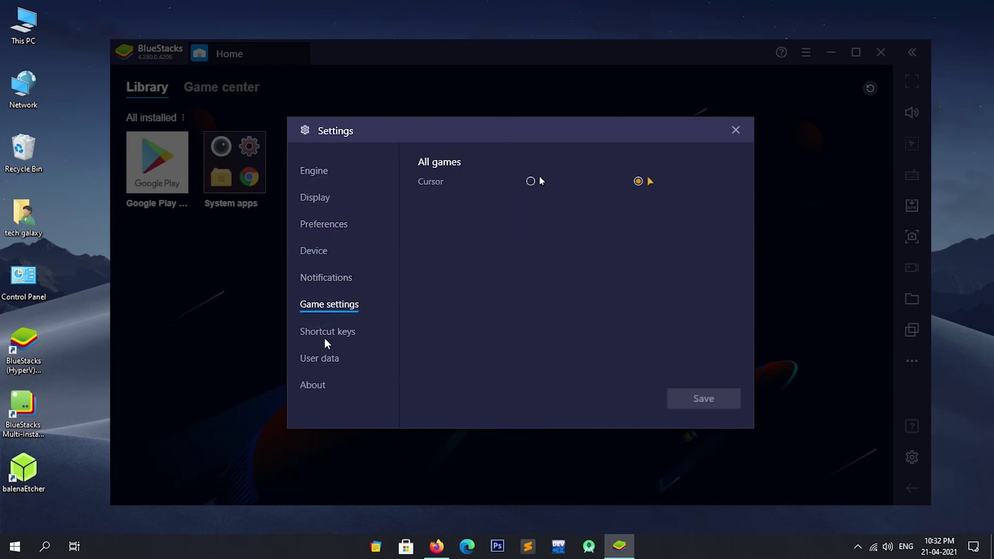
pyautogui.click(324, 335)
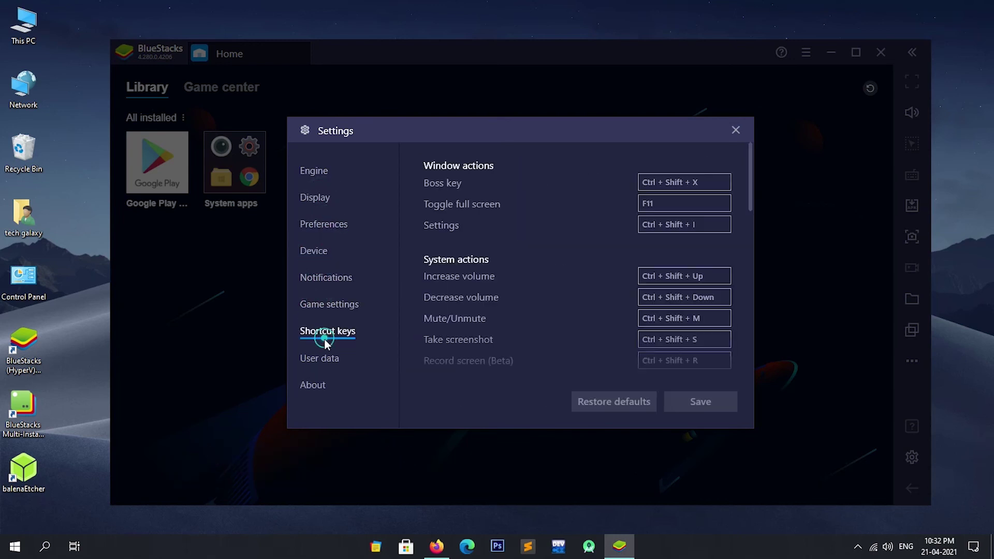
pyautogui.click(736, 130)
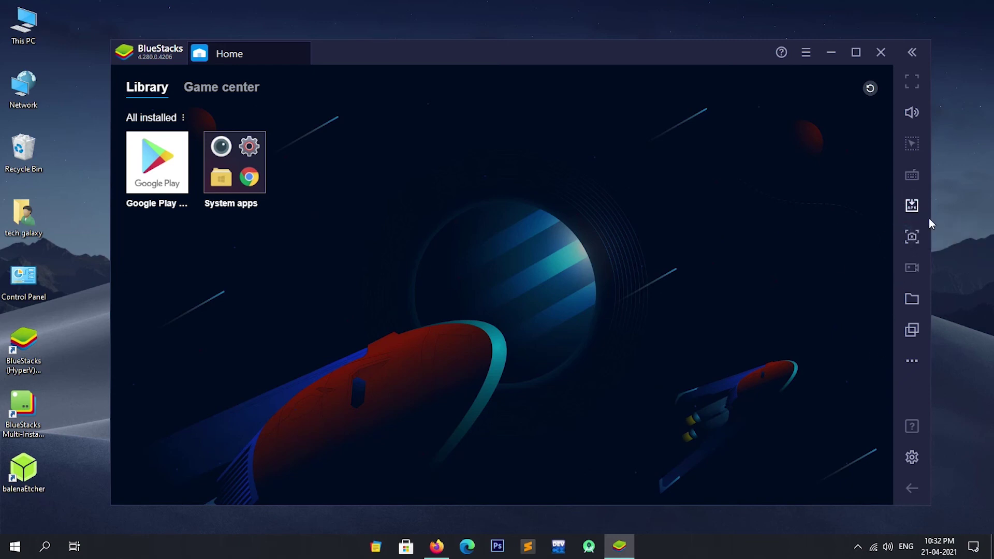
pyautogui.click(912, 206)
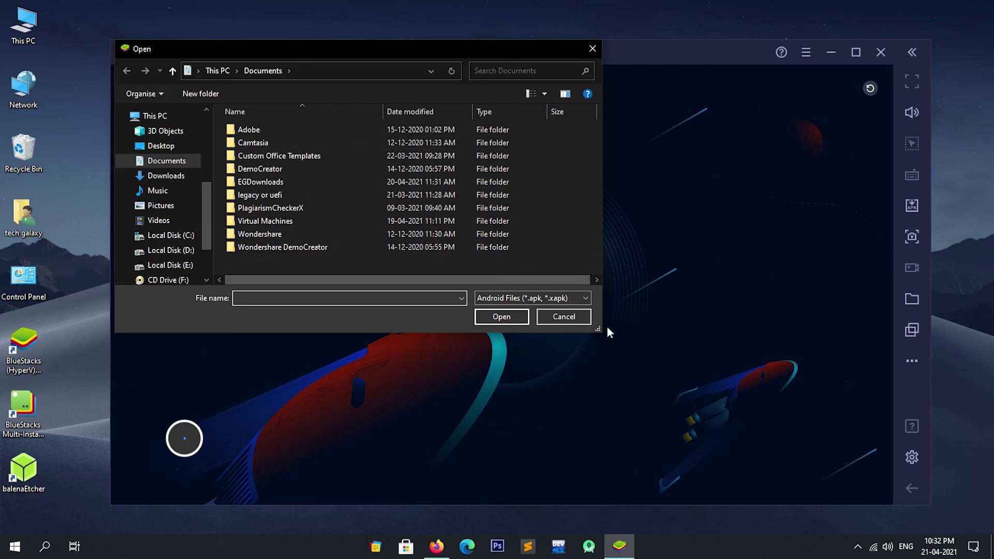
pyautogui.click(576, 317)
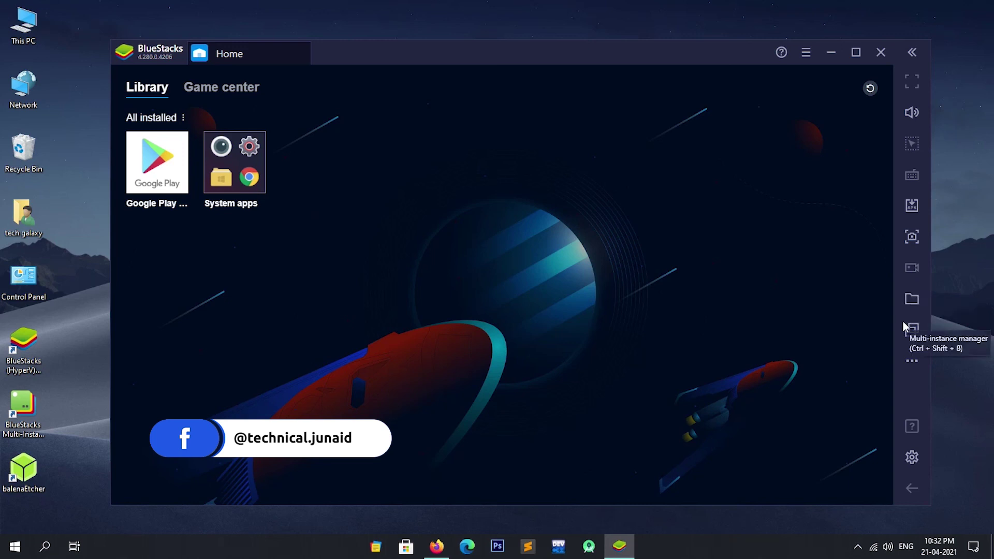
pyautogui.click(912, 364)
pyautogui.click(788, 381)
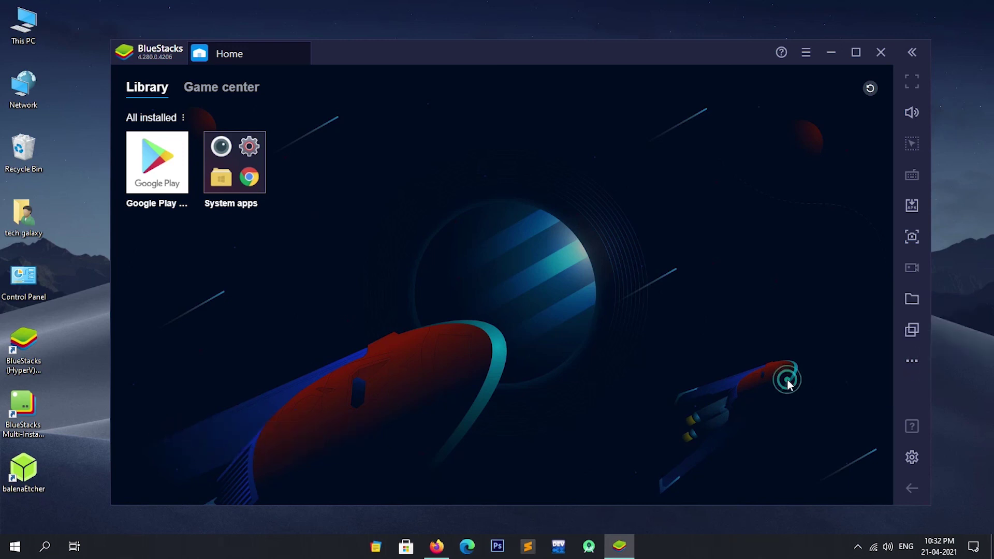